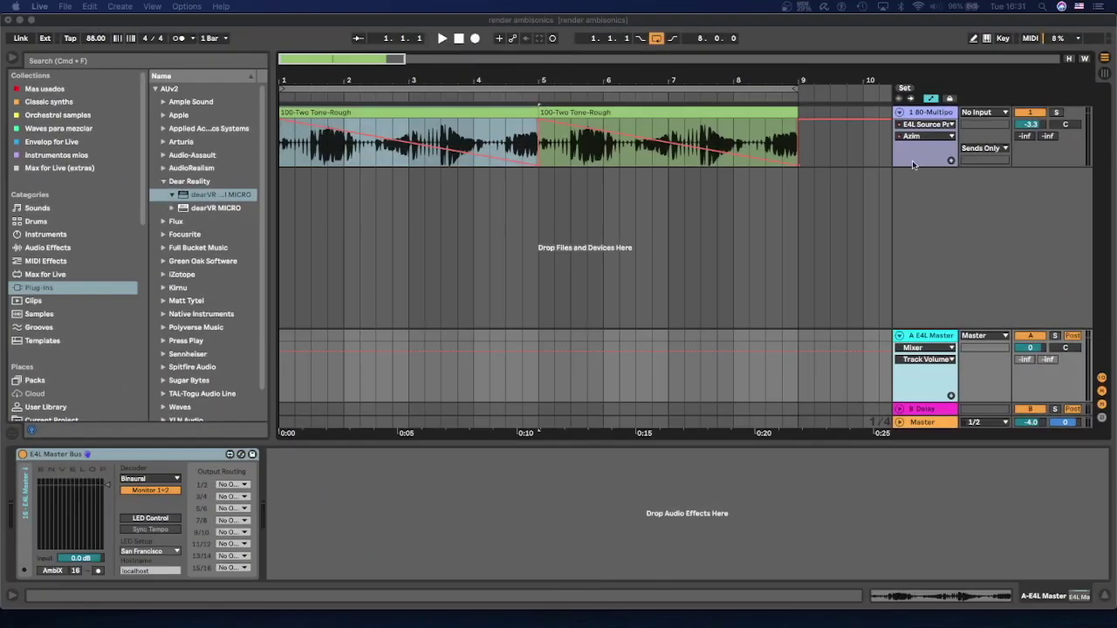
- View the device chain of the 80-Multipog track, followed by the one on the A E4L Master return track
click(919, 115)
click(919, 114)
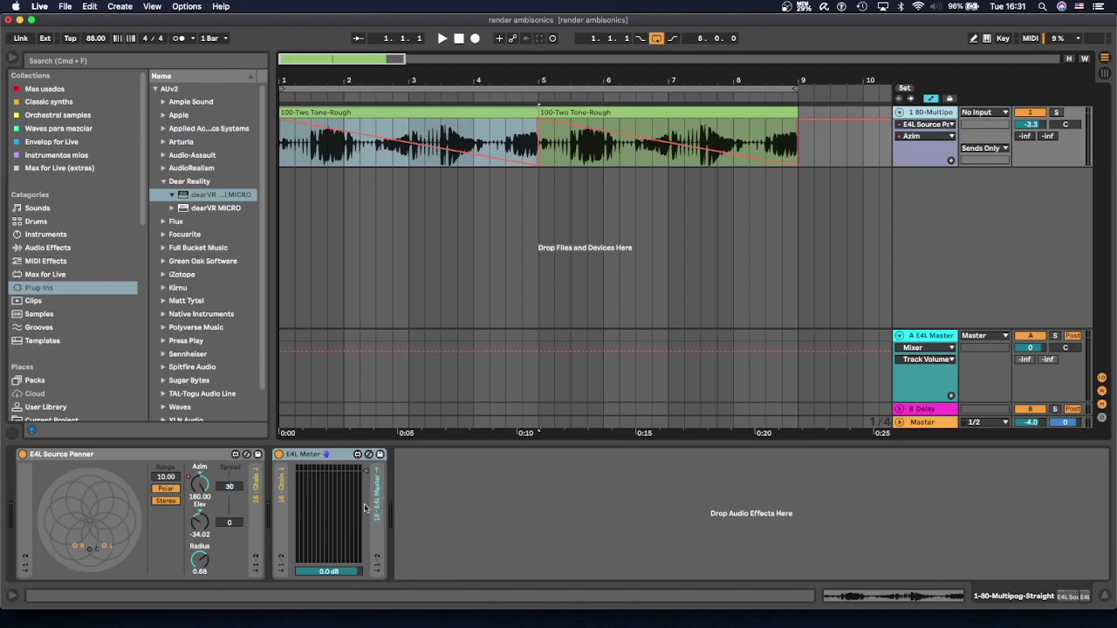
click(923, 338)
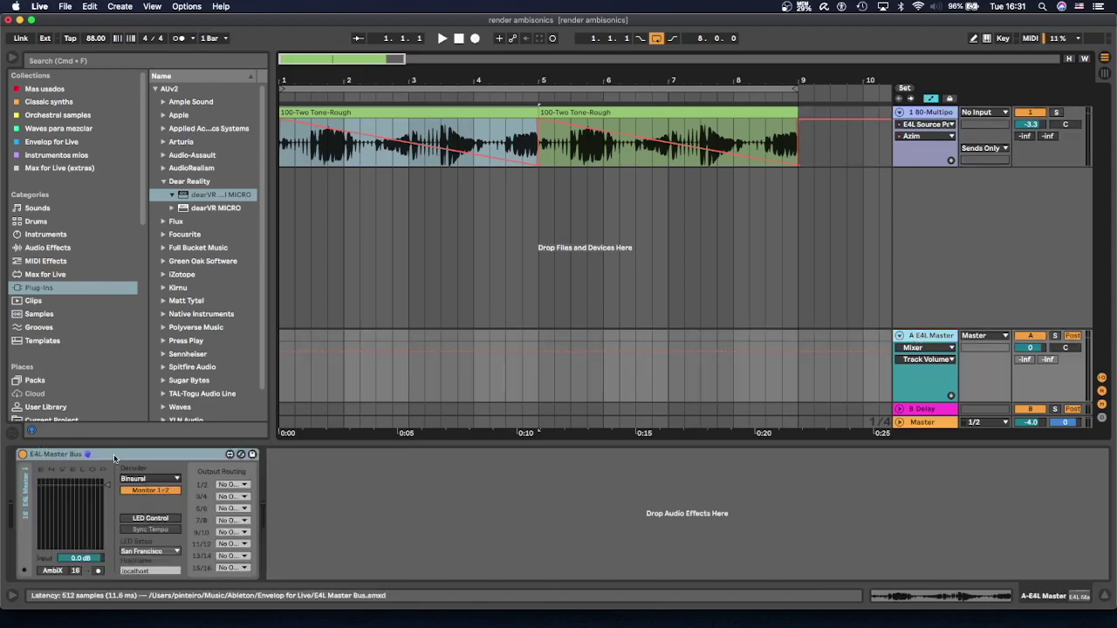
- Play the arrangement with the 80-Multipog track's devices shown, switch off the arrangement loop and stop playback
click(919, 161)
key(space)
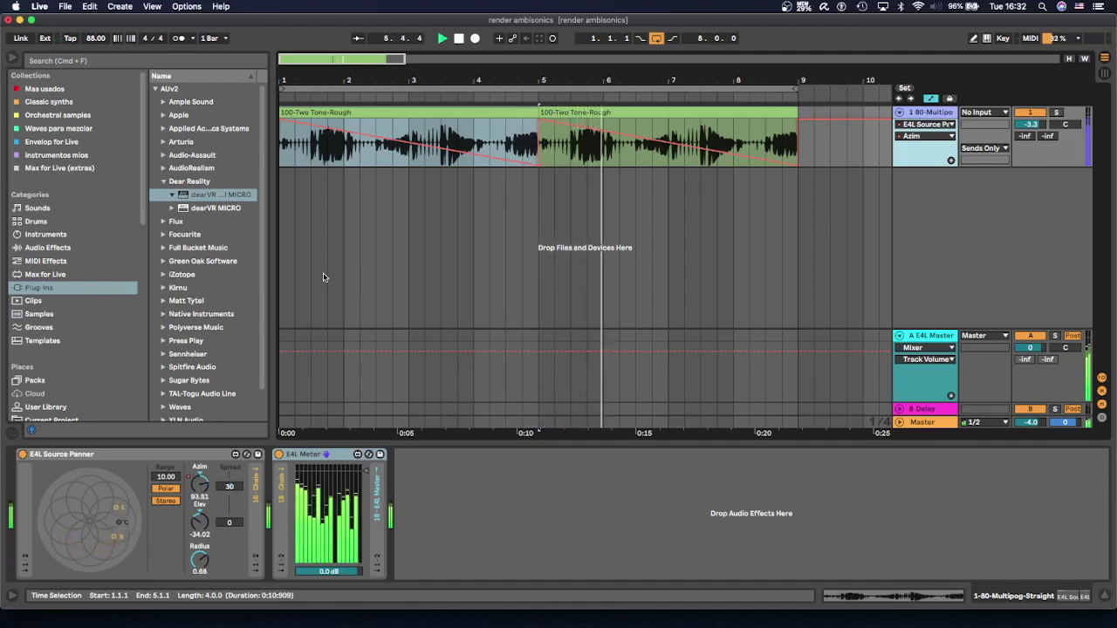
click(656, 39)
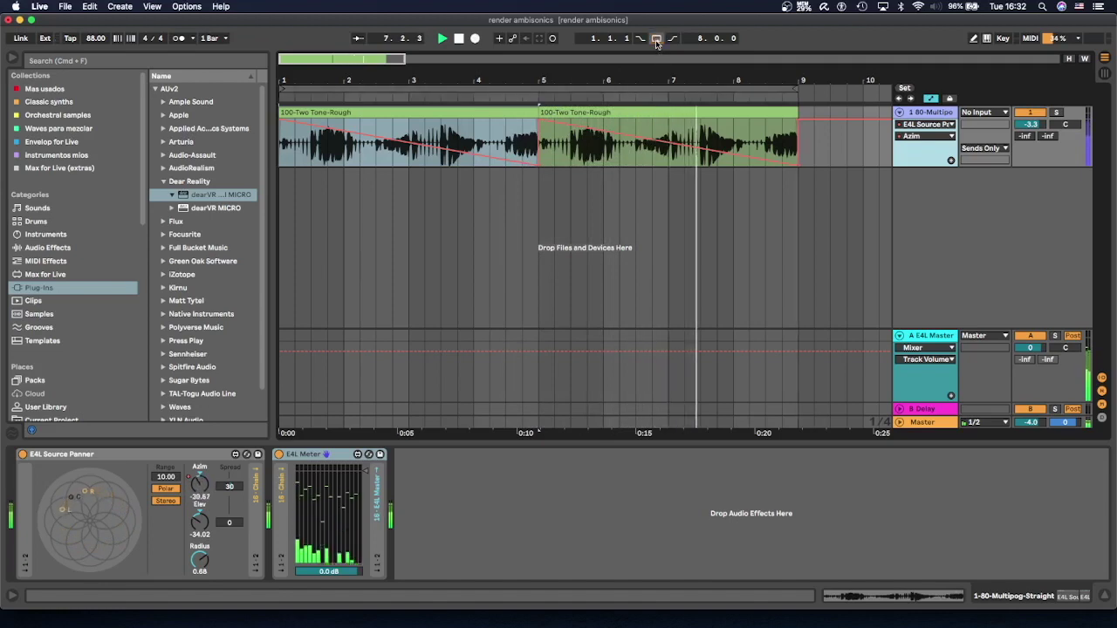
key(space)
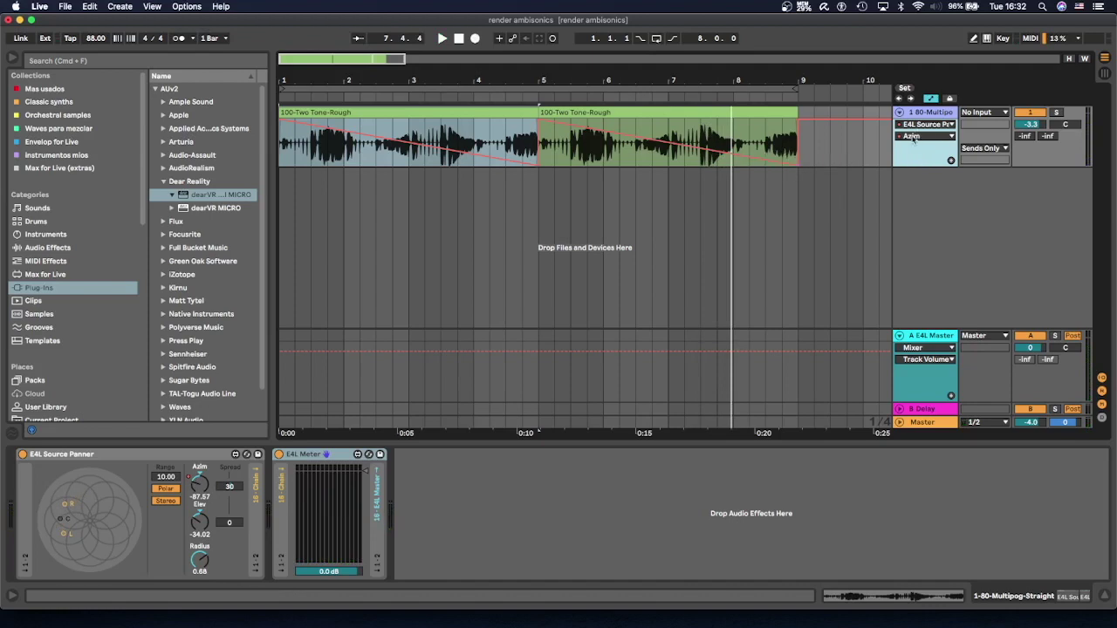
- Display the E4L Master Bus device and play the arrangement briefly from the start to check its input meters
click(198, 485)
click(910, 360)
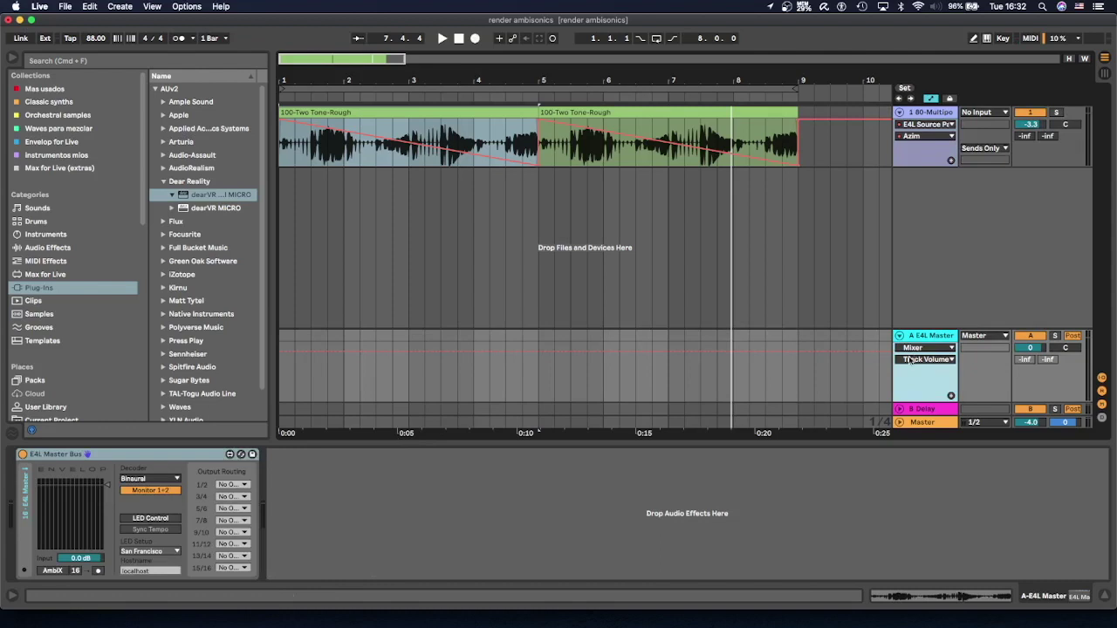
click(915, 421)
click(922, 335)
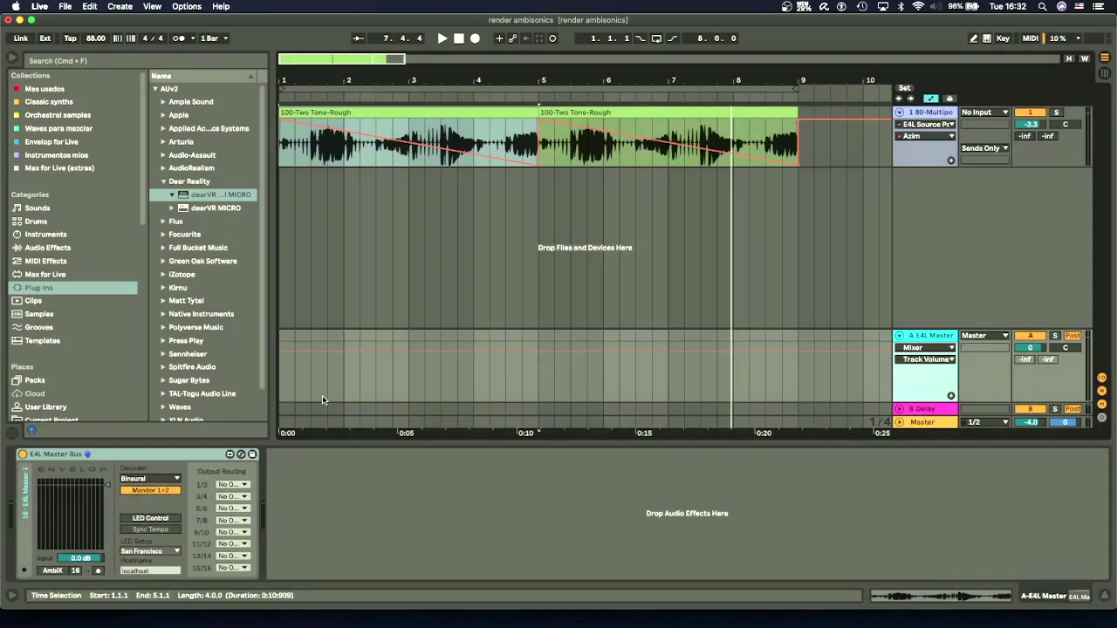
key(space)
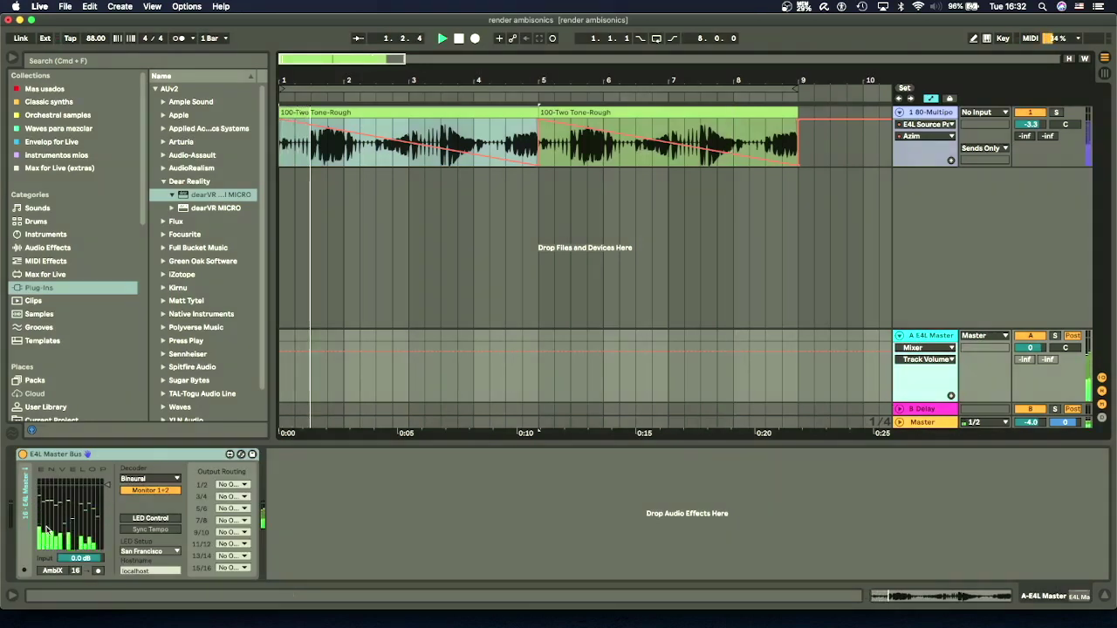
key(space)
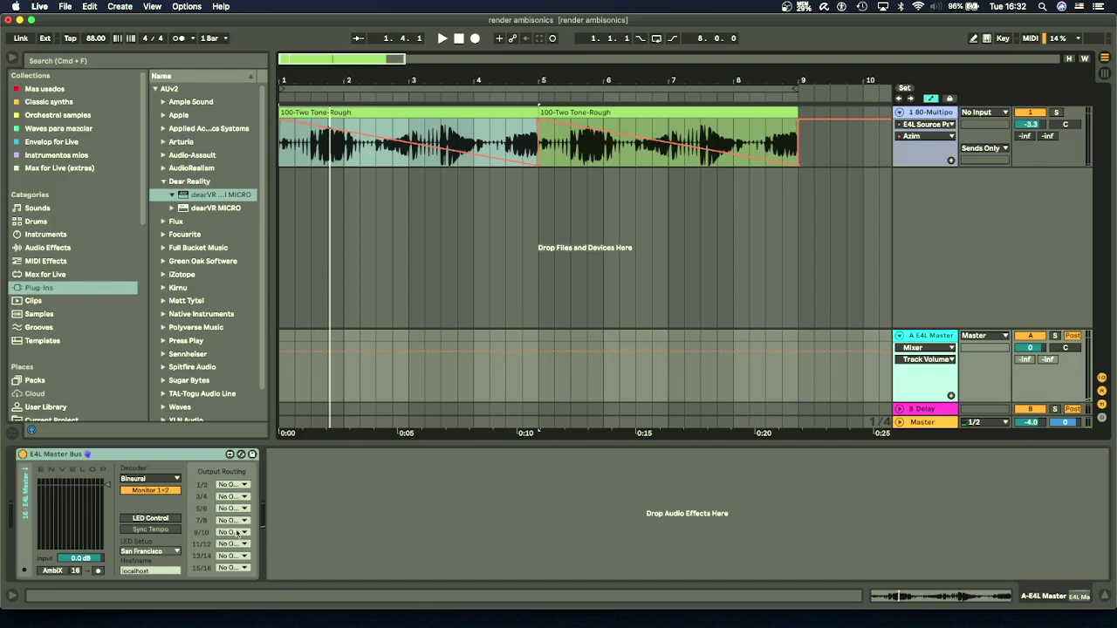
- Review the decoder formats offered by the E4L Master Bus and keep Binaural selected
click(141, 479)
click(142, 478)
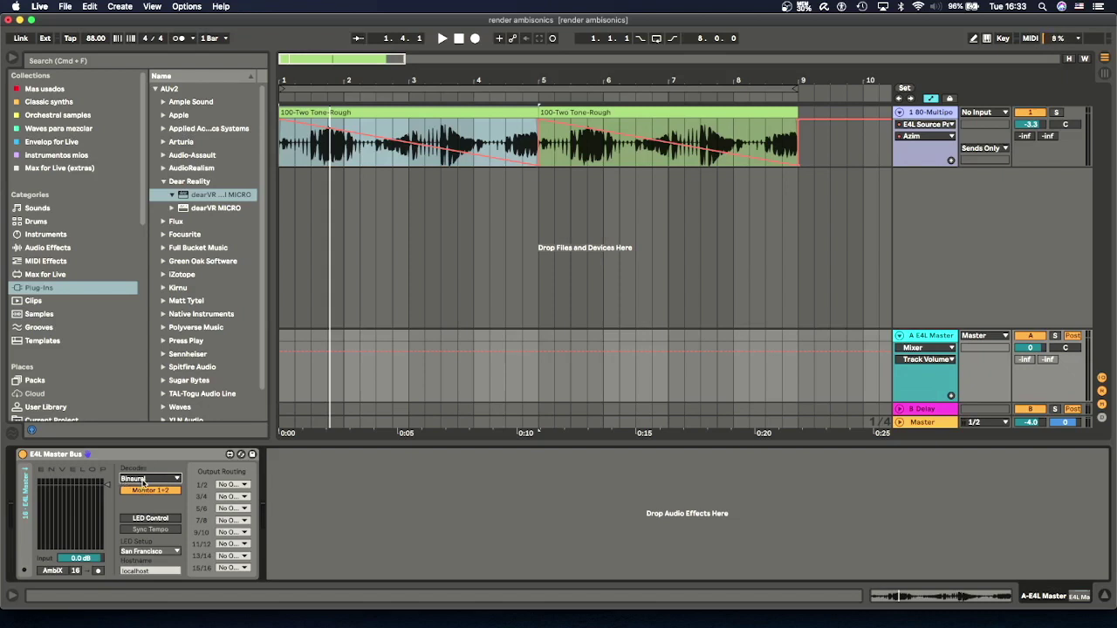
click(144, 481)
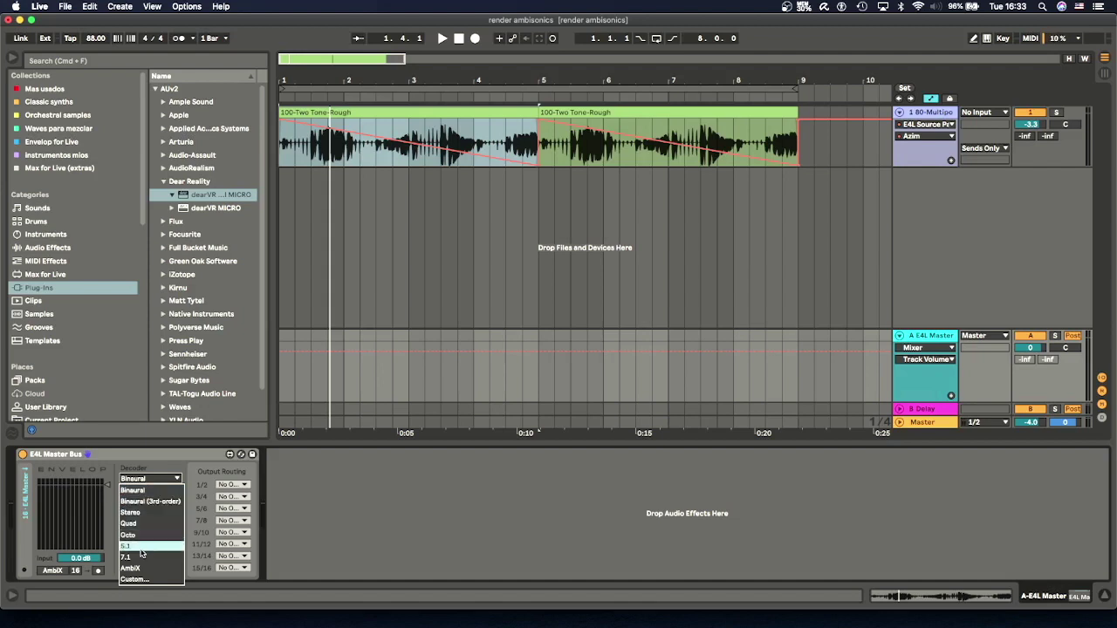
click(134, 489)
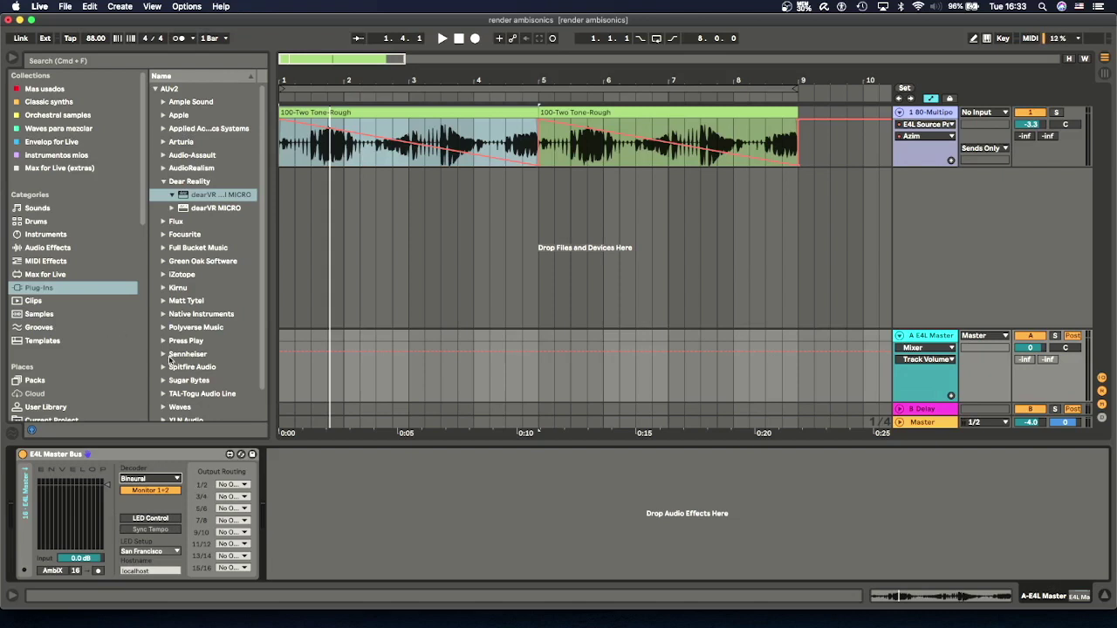
- Insert dearVR AMBI MICRO ahead of the E4L Master Bus and set its Roll to 1.6, keeping Binaural (dearVR) as output format
drag(183, 197, 21, 508)
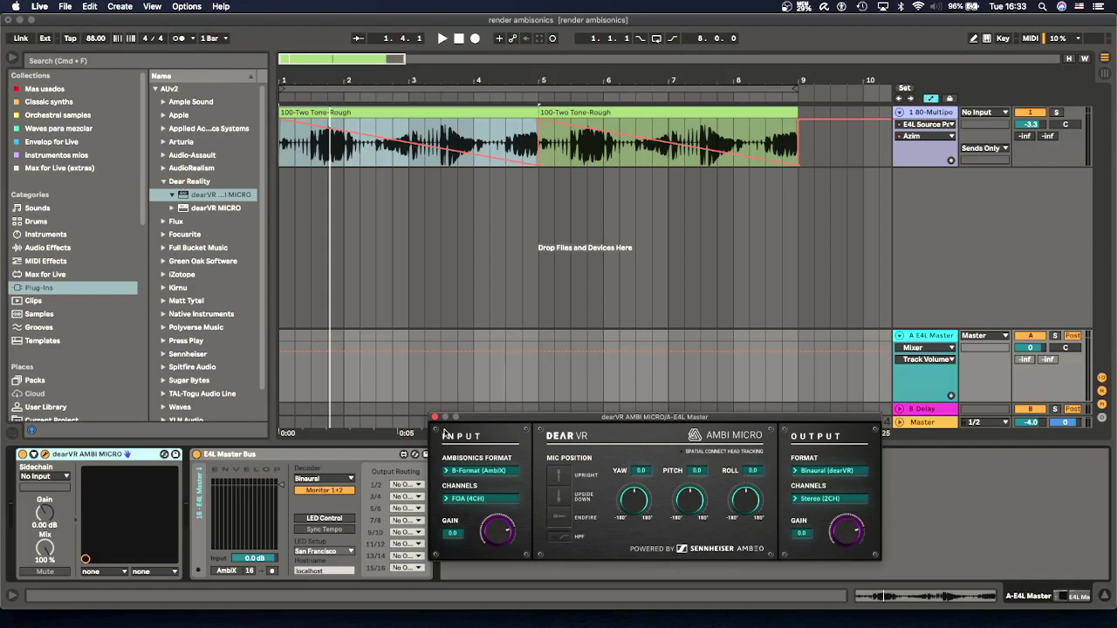
drag(516, 424, 538, 447)
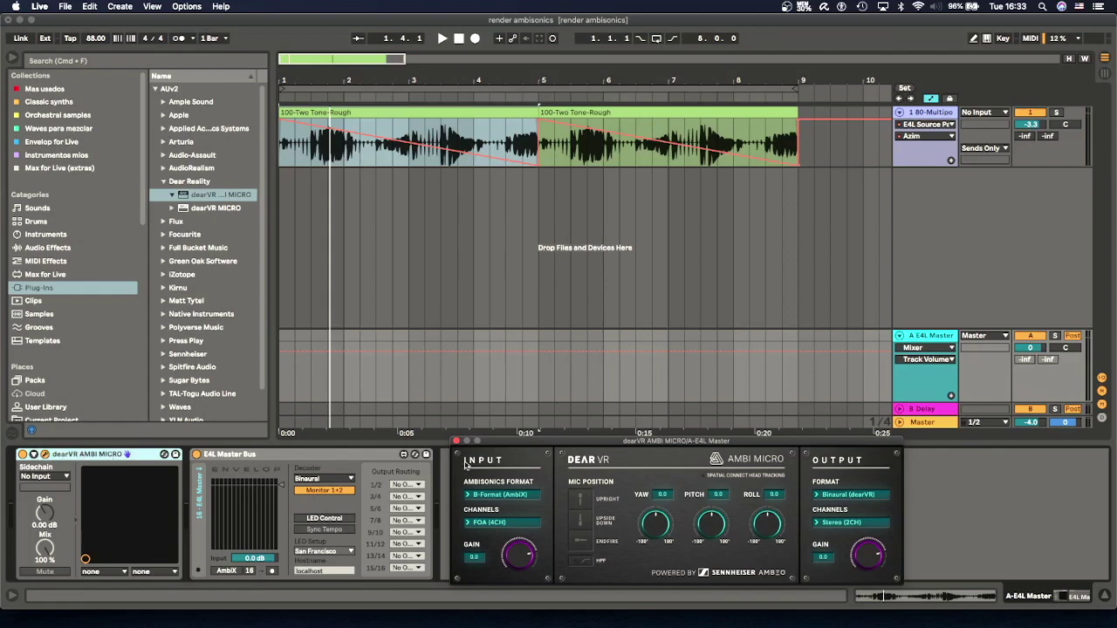
click(834, 502)
click(835, 481)
drag(757, 525, 759, 534)
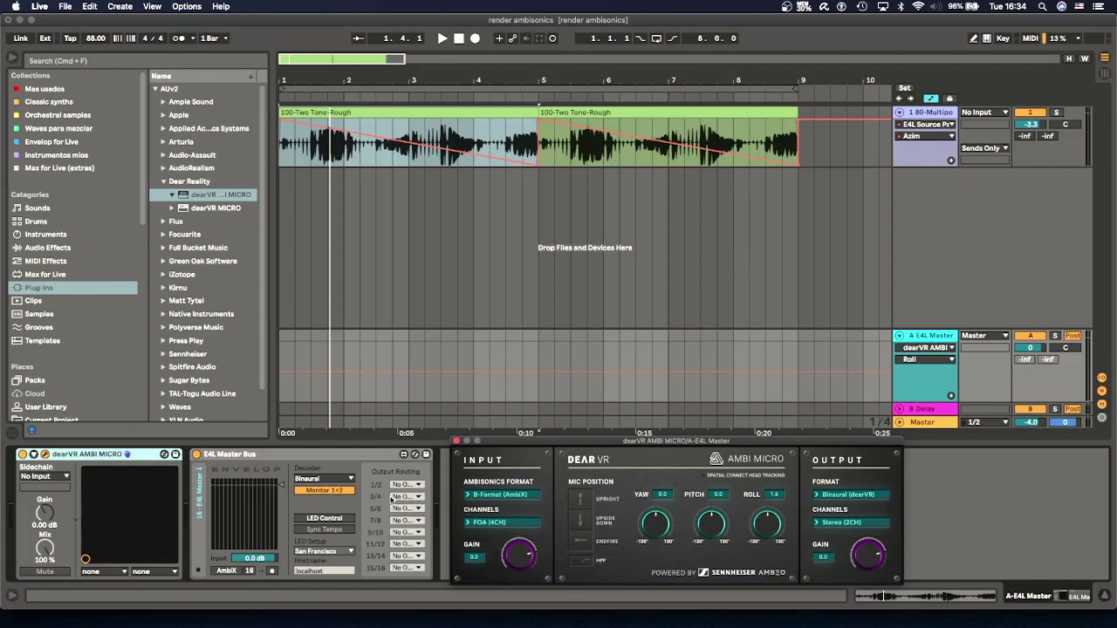
- Route the E4L Master Bus output pairs 1/2, 3/4 and 5/6 to the matching outputs 1/2, 3/4 and 5/6
click(406, 484)
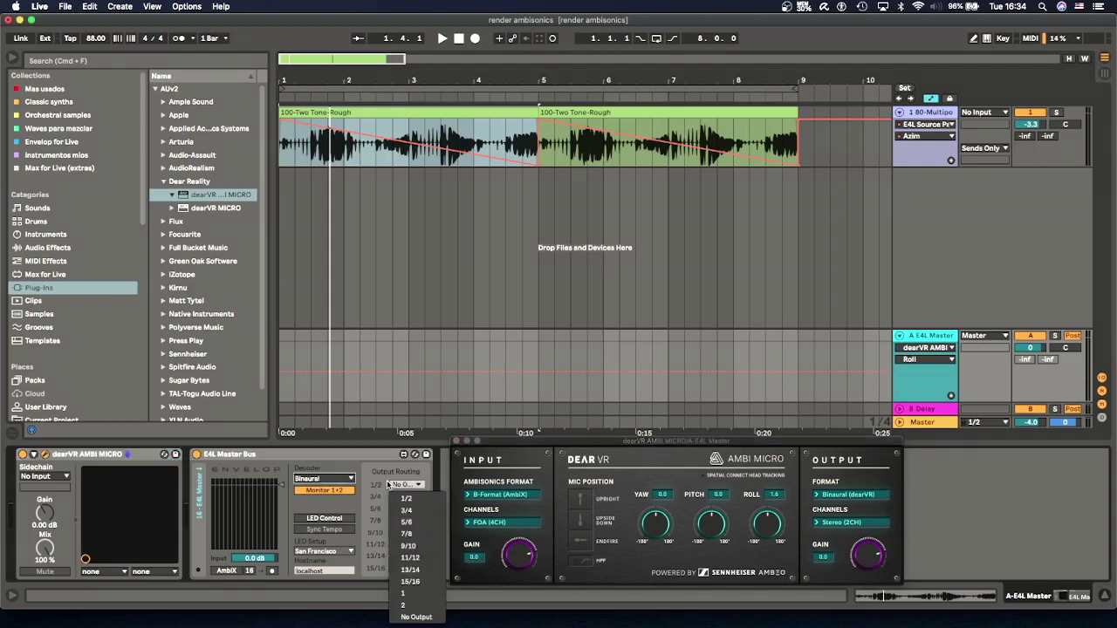
click(428, 504)
click(404, 497)
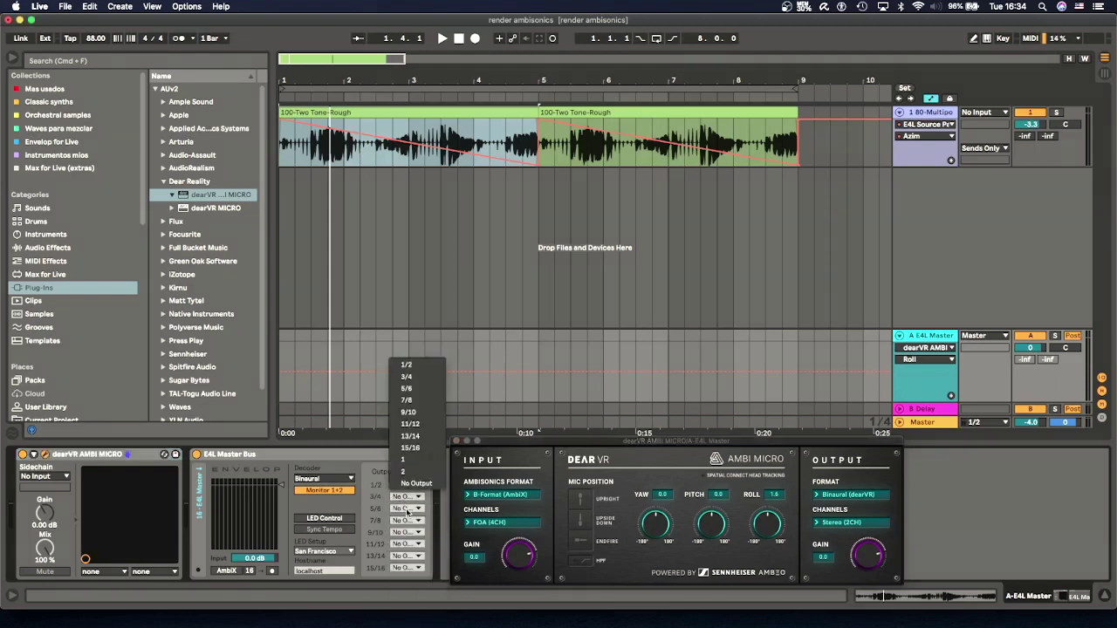
click(407, 377)
click(405, 509)
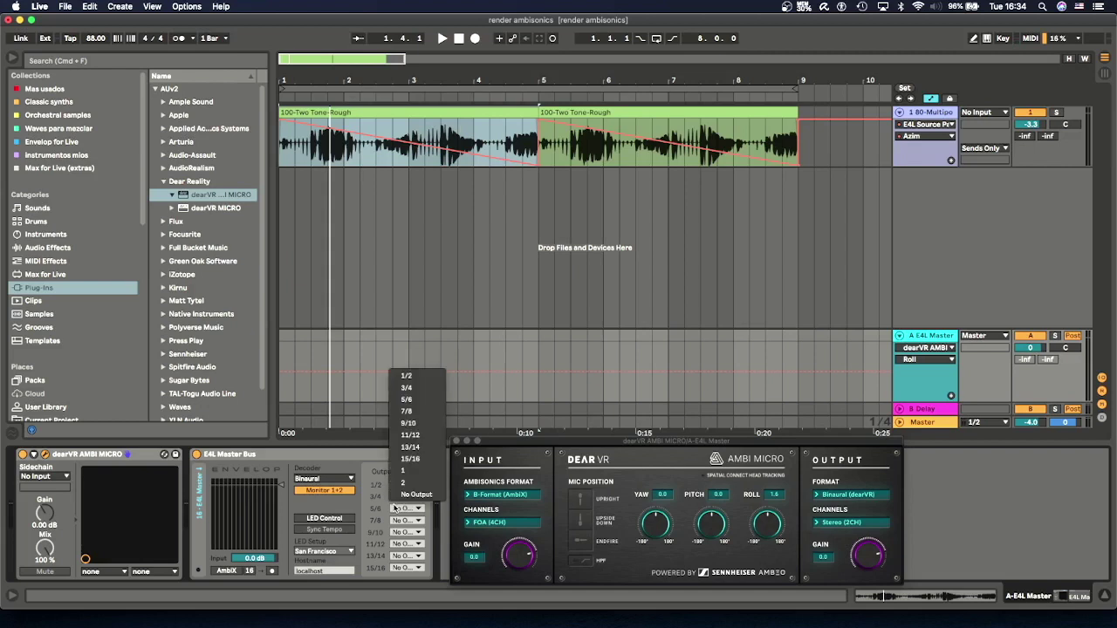
click(418, 401)
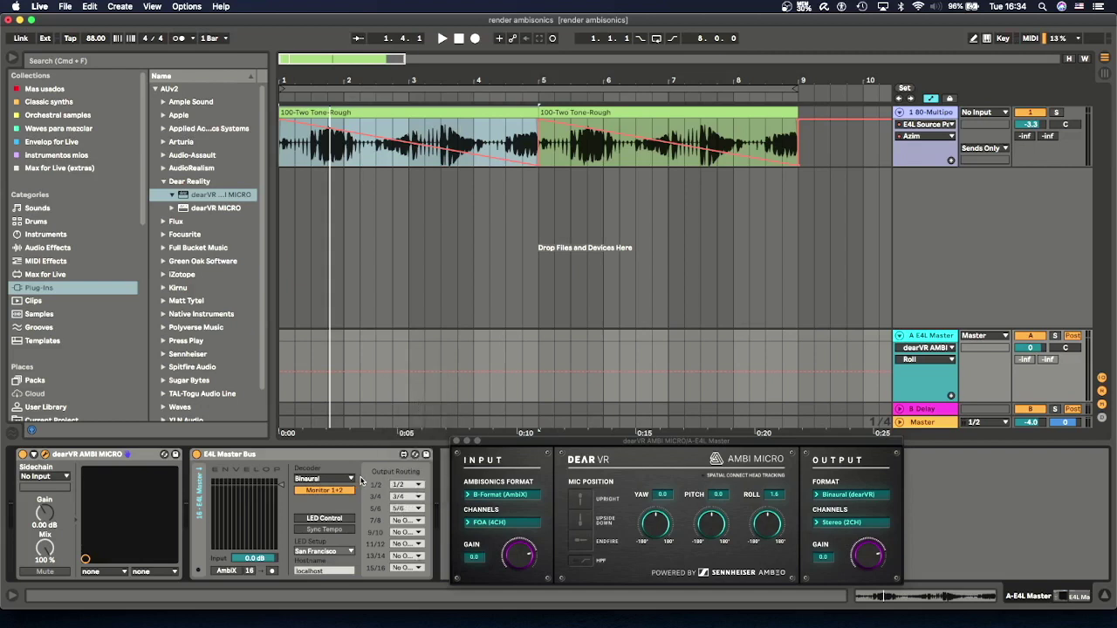
- Set the sidechain input of dearVR AMBI MICRO to A-E4L Master
click(42, 477)
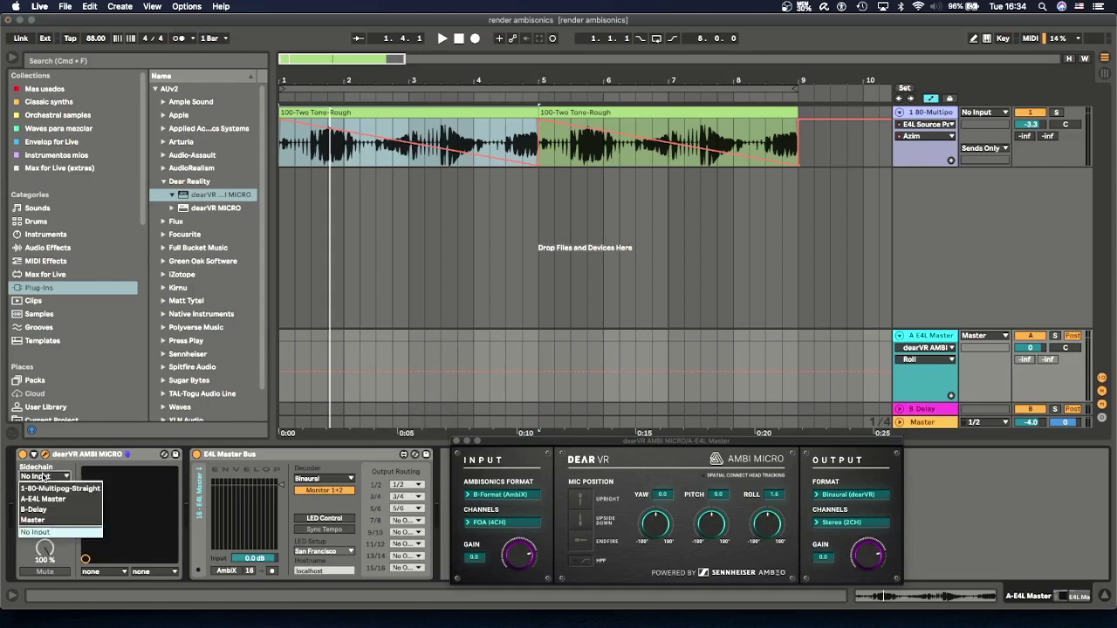
click(77, 501)
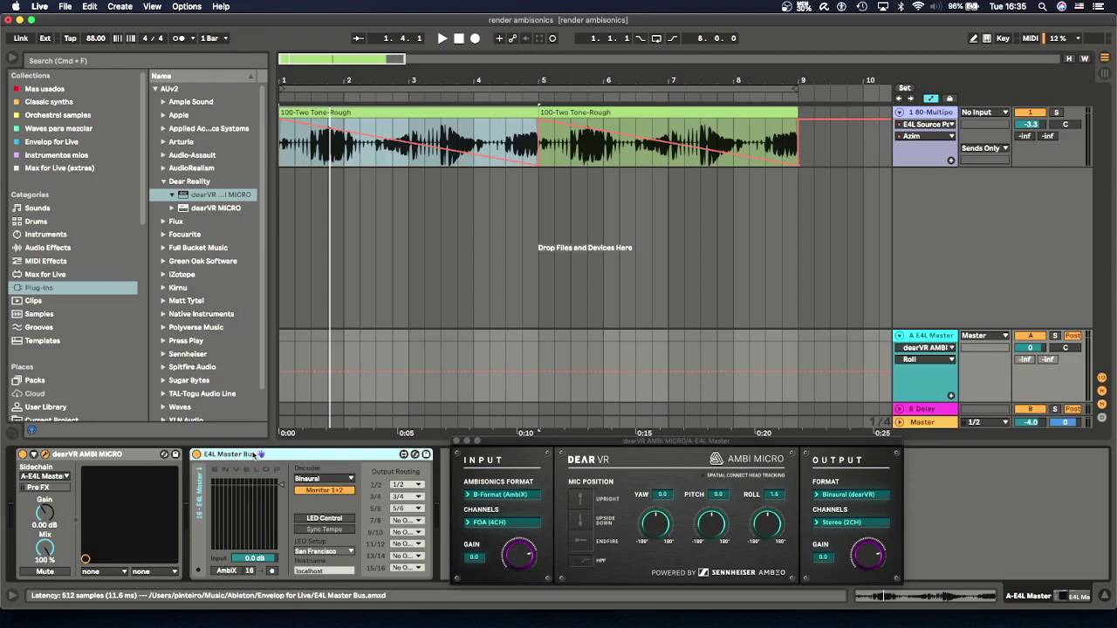
click(112, 455)
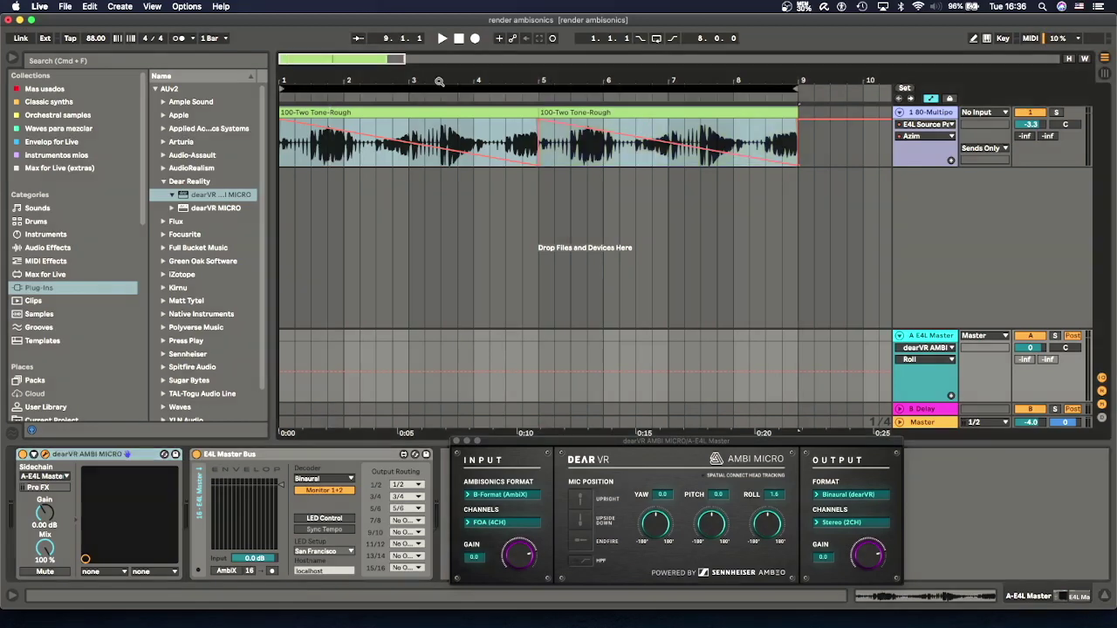
- Export the selected audio from bar 1 to bar 9 to the Desktop as render ambisonics.mp3
key(super+shift+r)
click(269, 488)
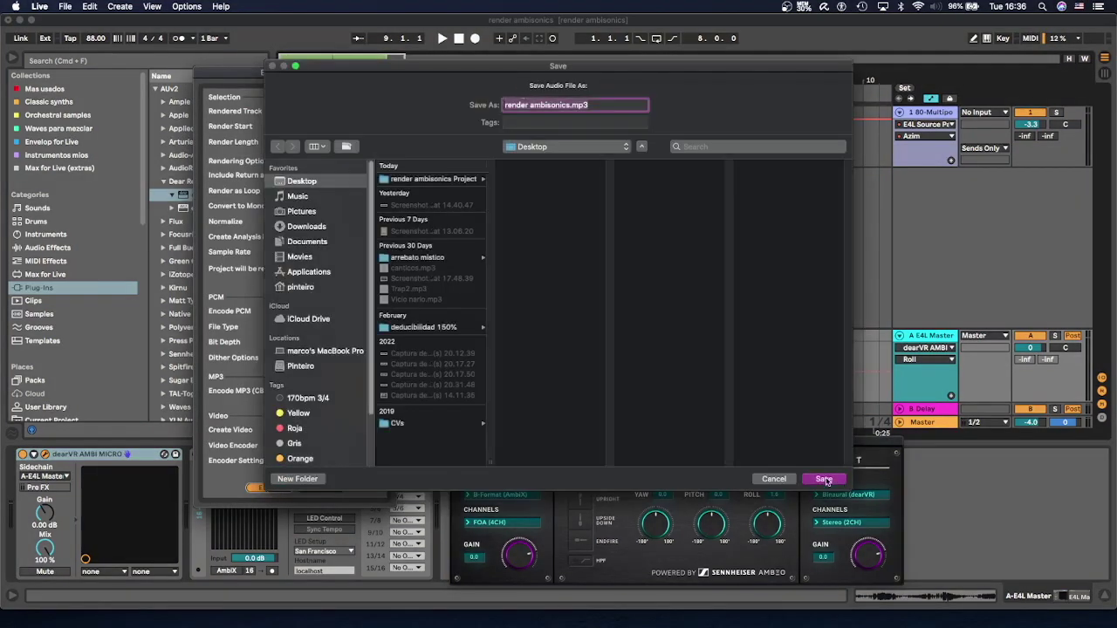
click(823, 479)
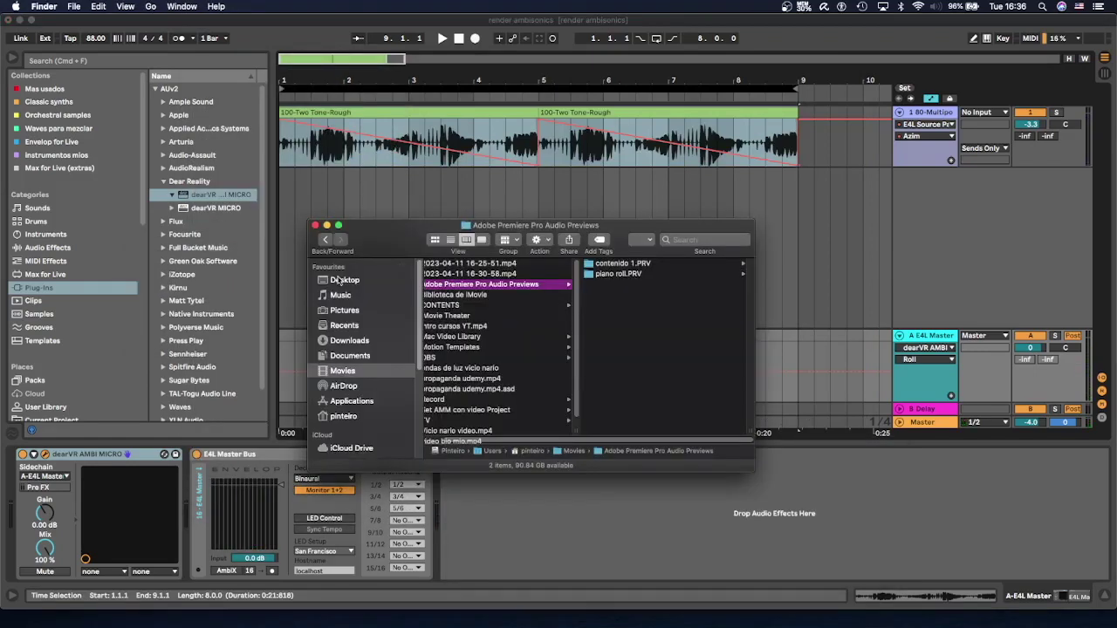
- Switch to Finder and preview render ambisonics.mp3 from the Desktop folder
click(340, 279)
key(space)
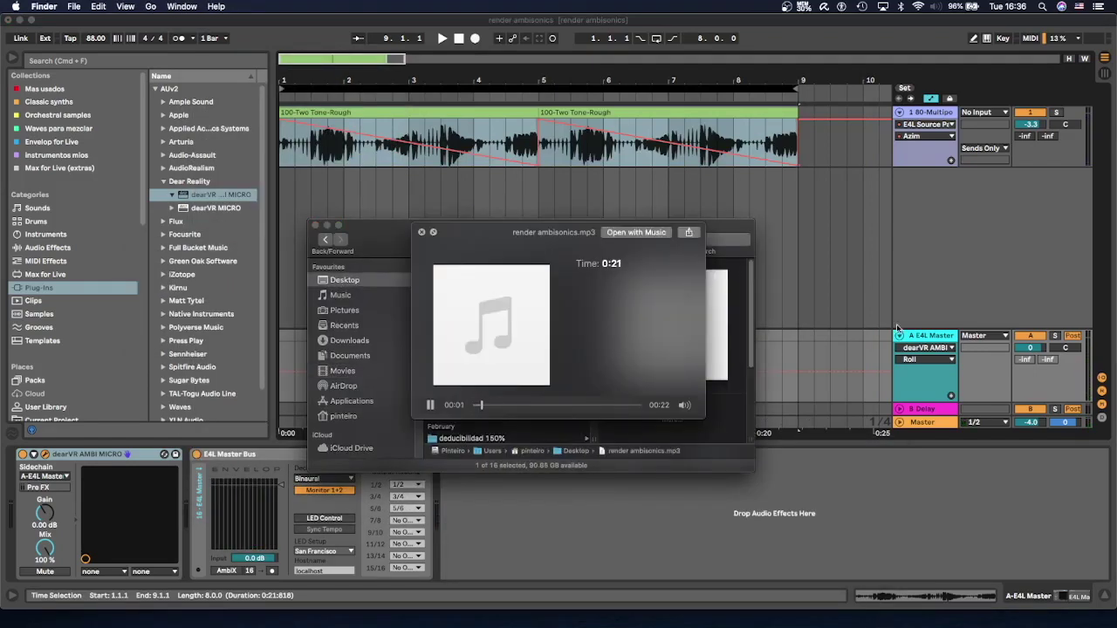